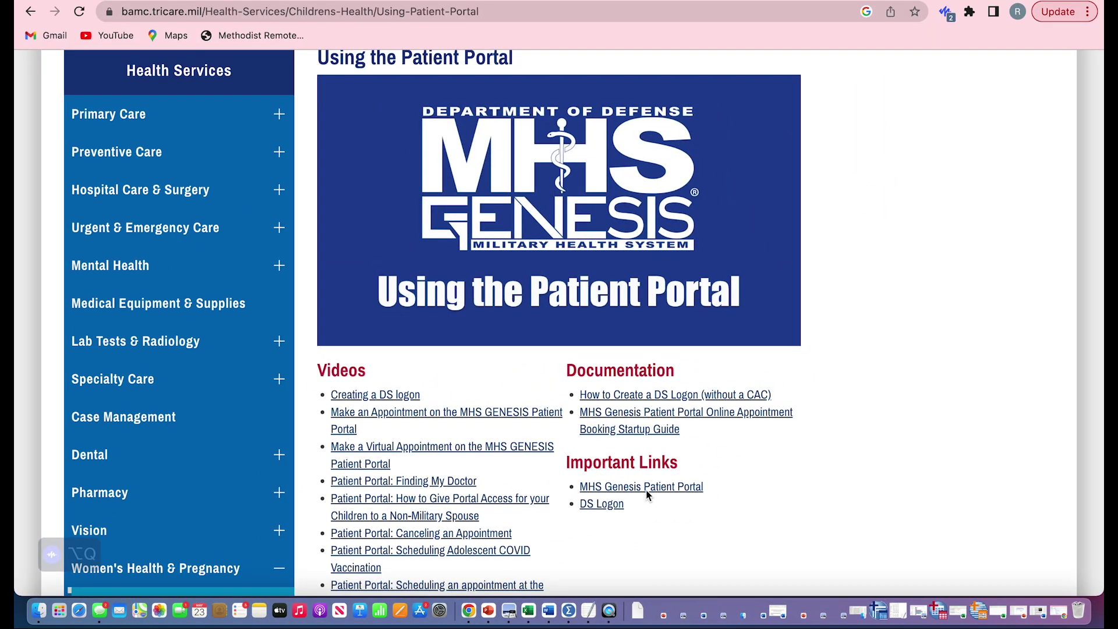
Sign in through DS Logon with a texted PIN and reach the portal's Messaging inbox.
left_click(647, 489)
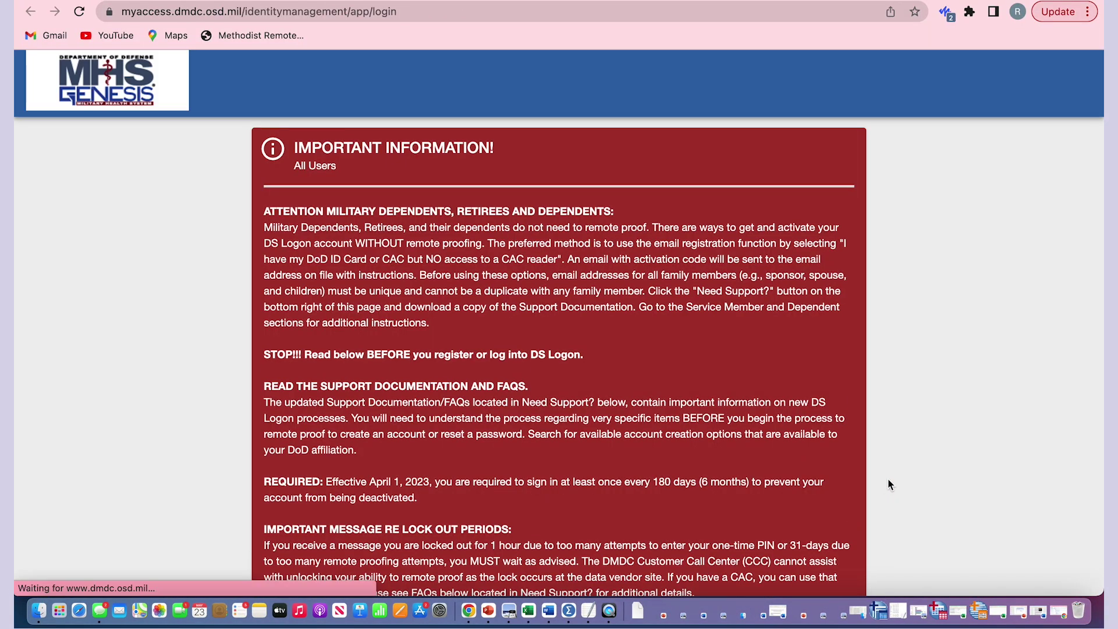
scroll(889, 484, "down", 10)
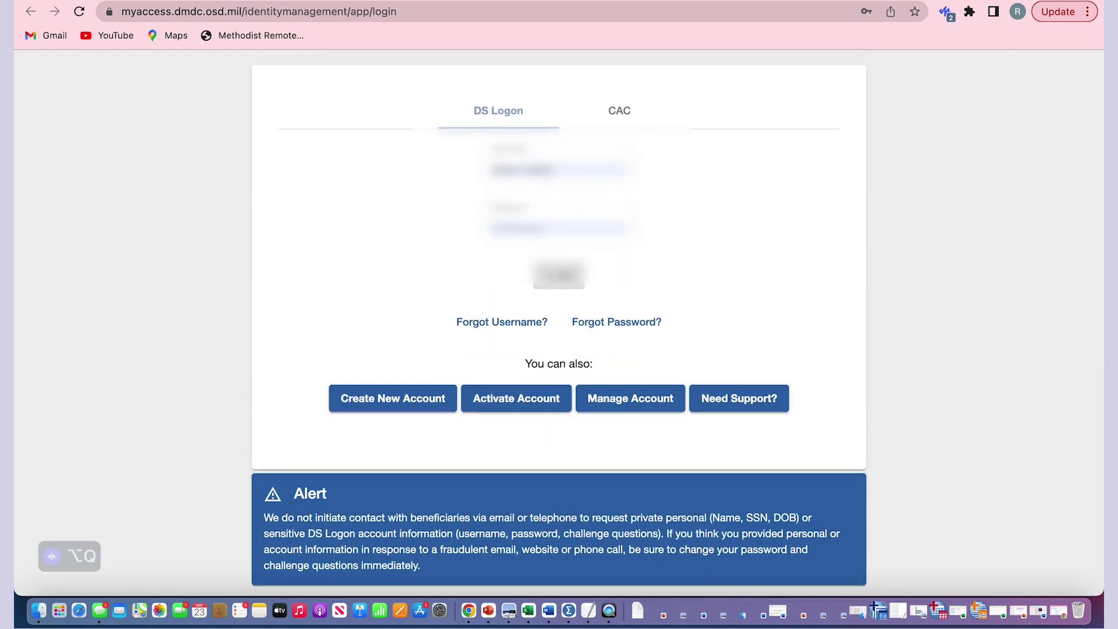
left_click(559, 227)
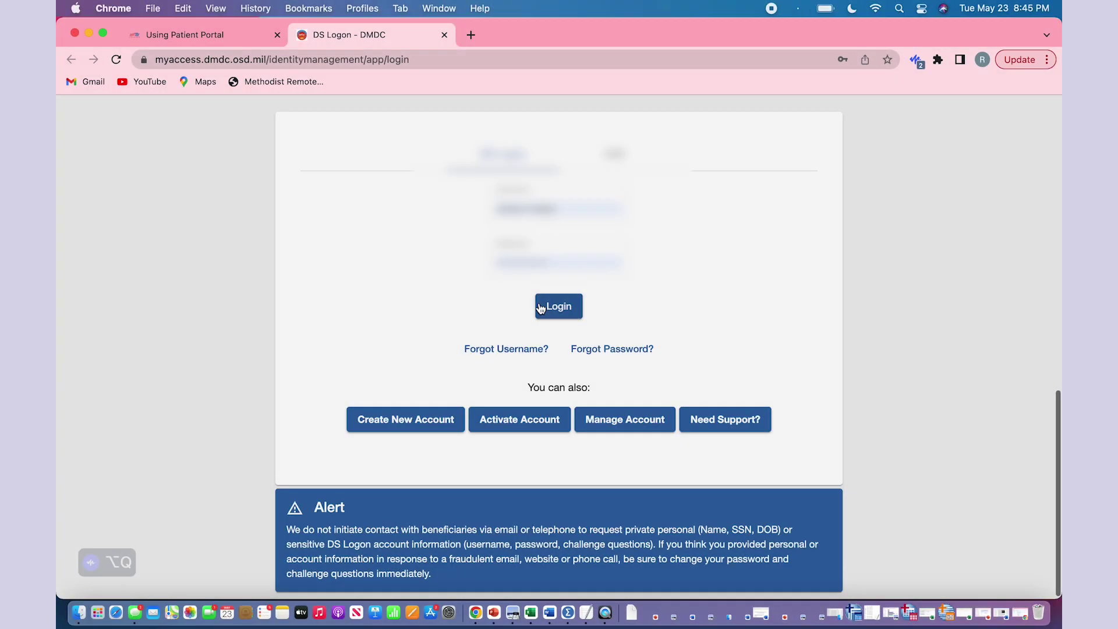
left_click(550, 305)
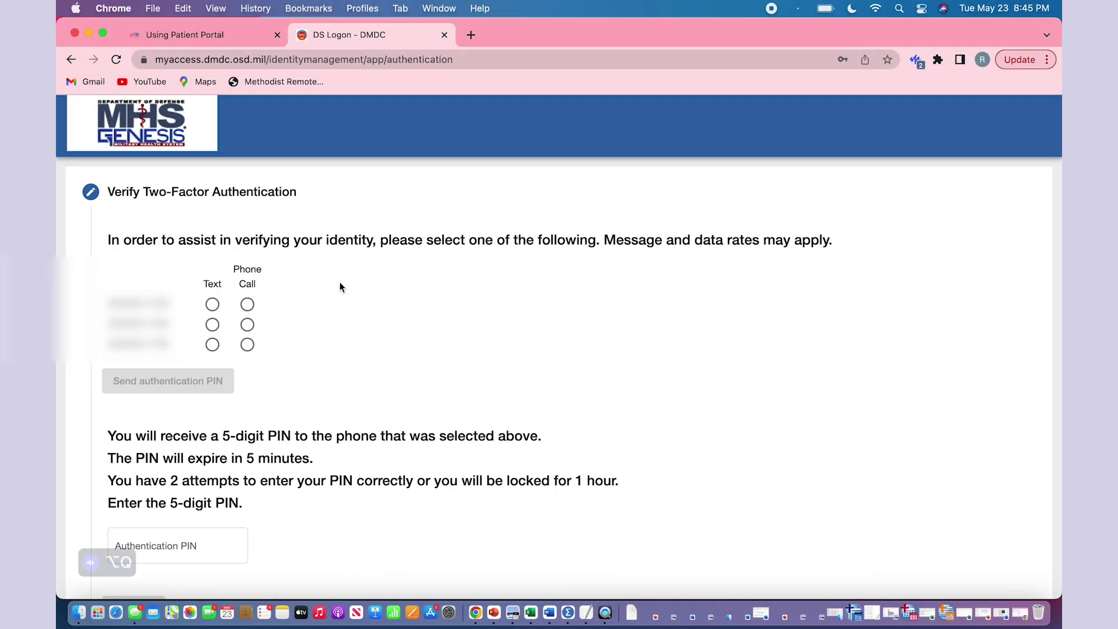
left_click(213, 305)
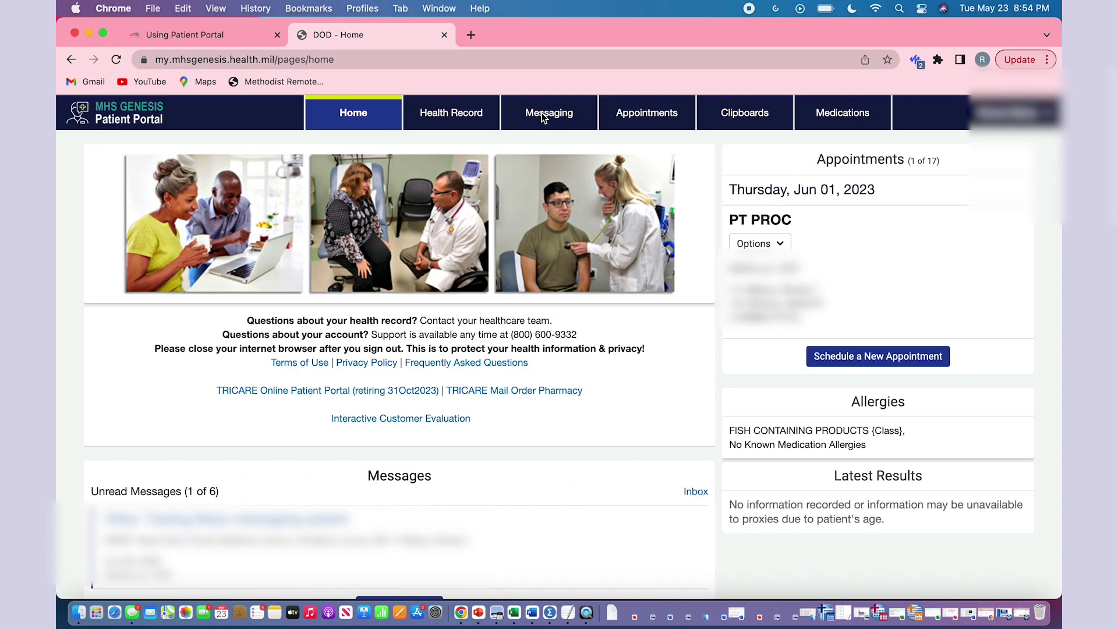
left_click(542, 117)
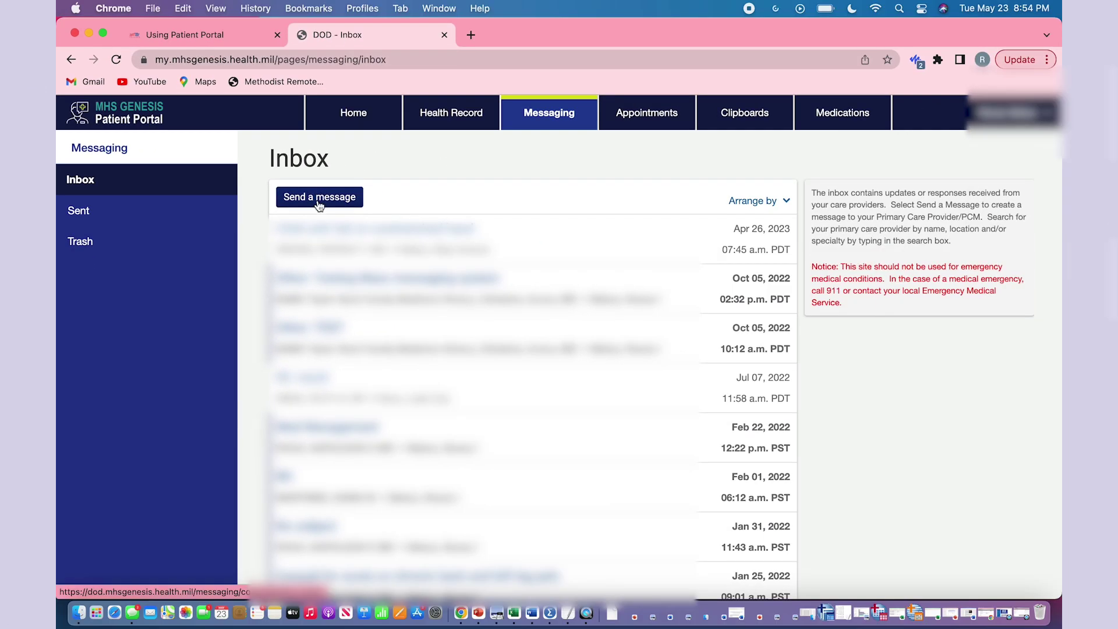
Start a new message from the Messaging inbox.
left_click(319, 196)
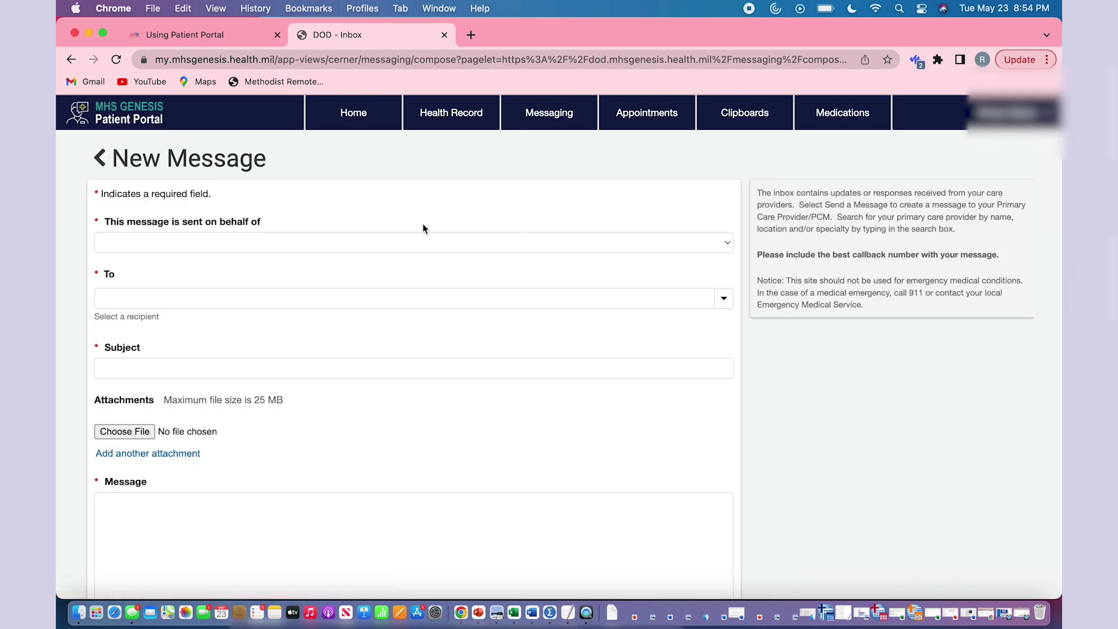
Choose the on-behalf-of sender, search 'bamc pediatric' and pick a BAMC Pediatric Clinic provider.
left_click(356, 246)
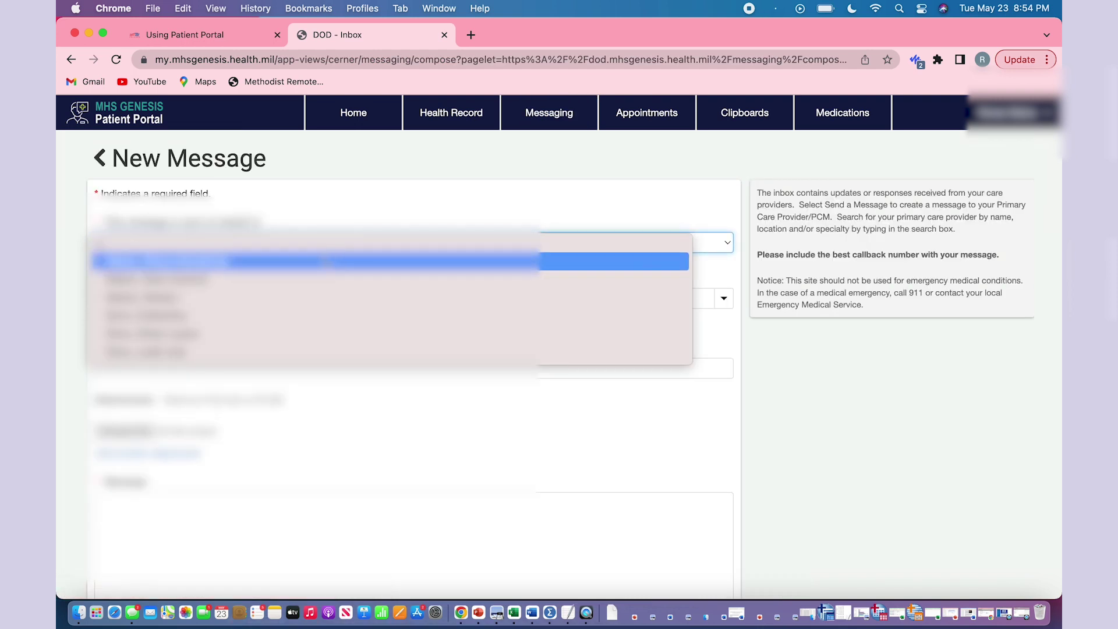
left_click(273, 279)
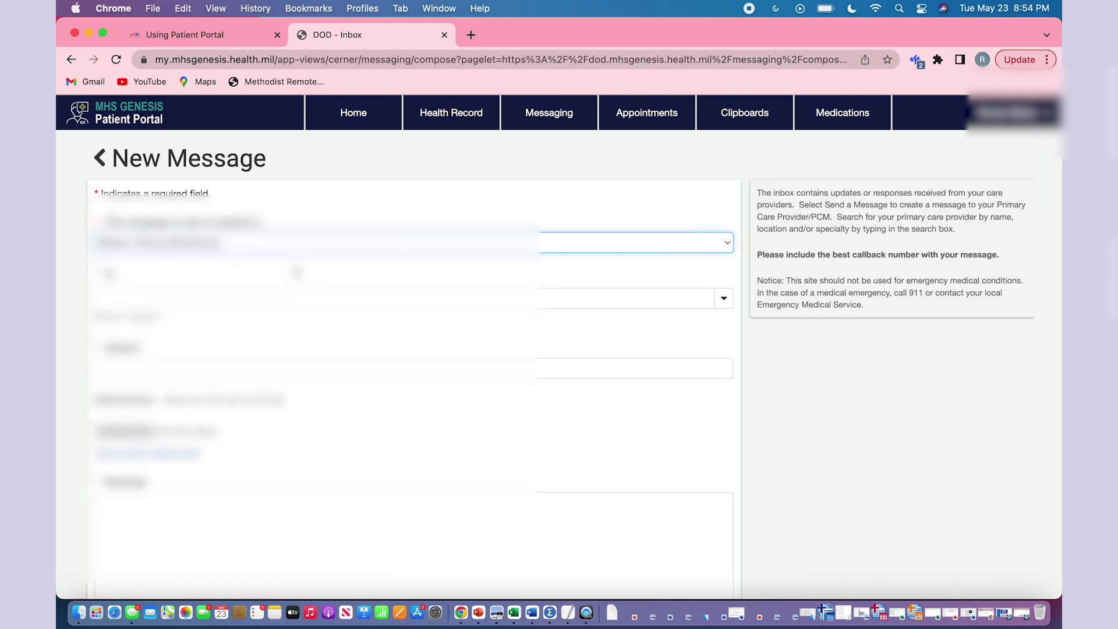
left_click(197, 299)
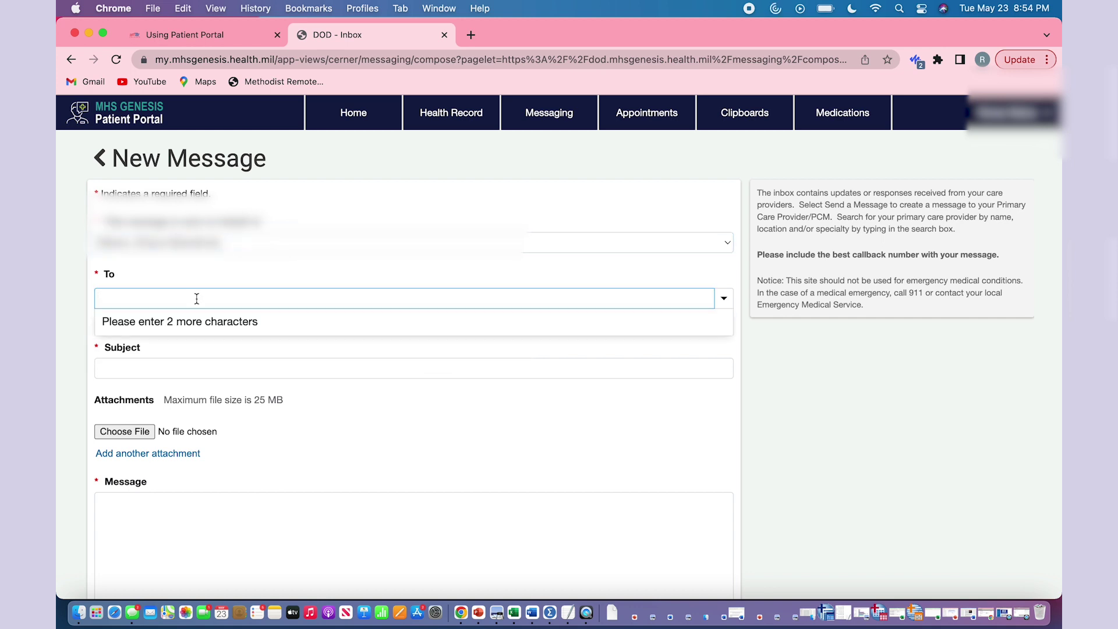
type("bamc ped")
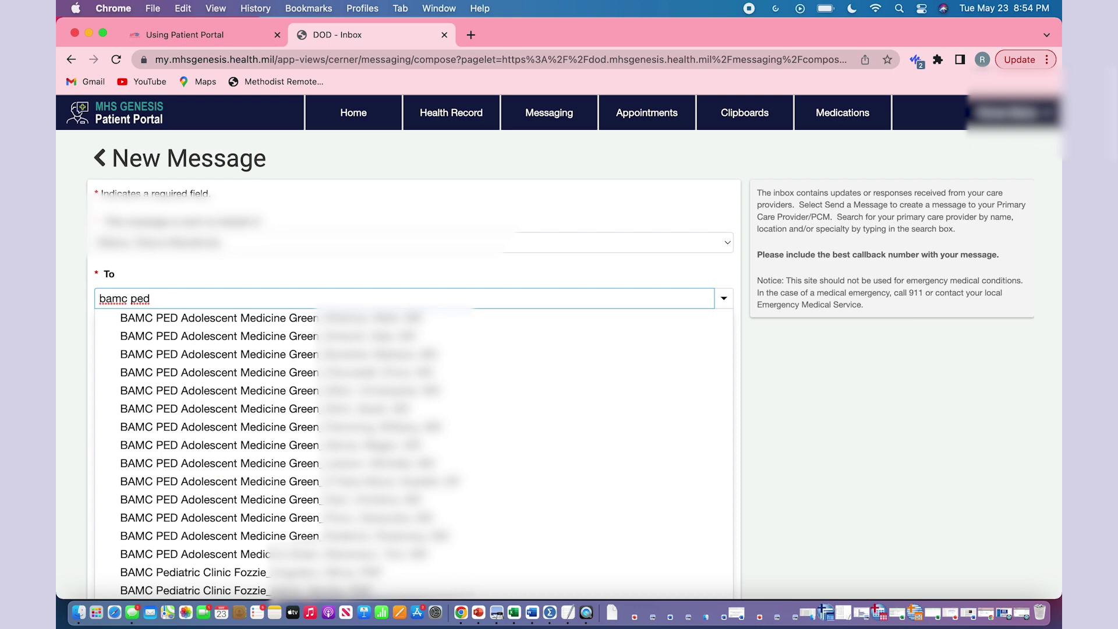
type("i")
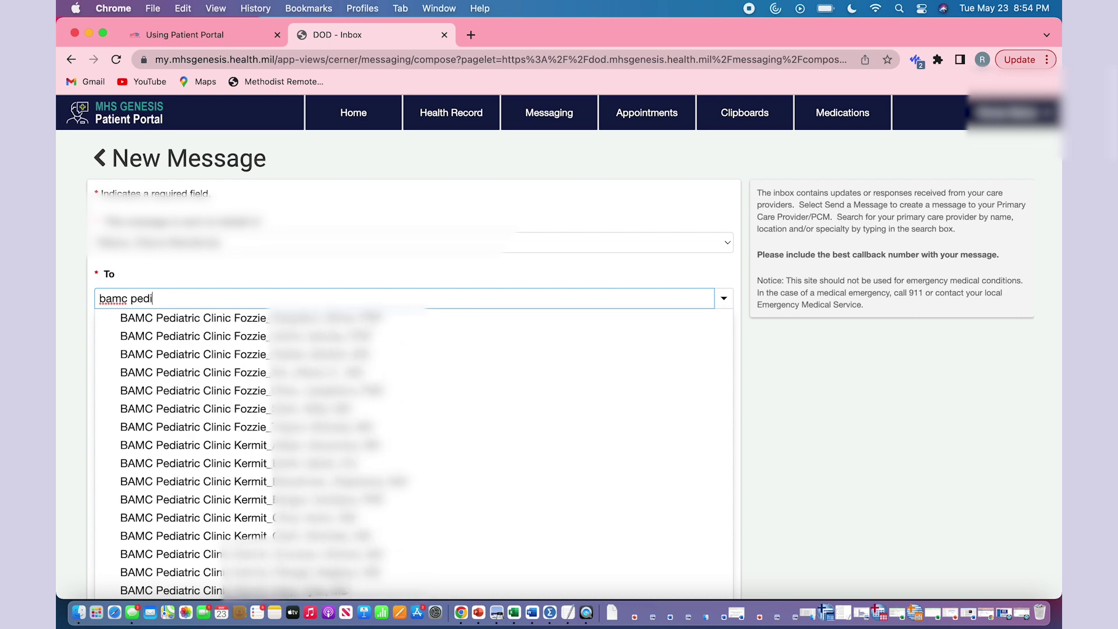
type("atric")
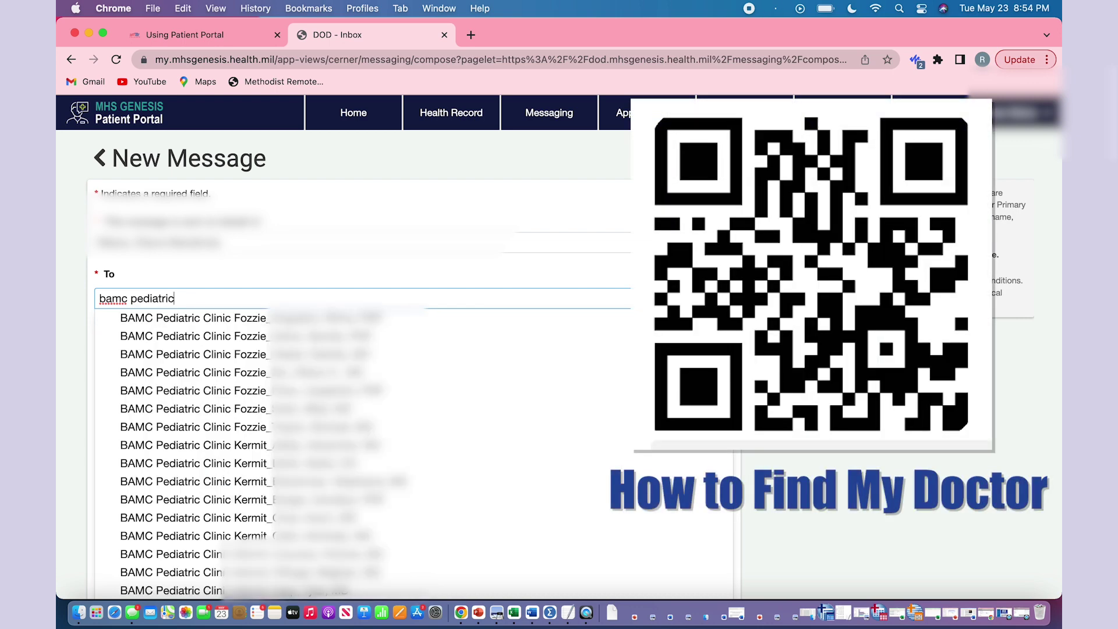
left_click(269, 353)
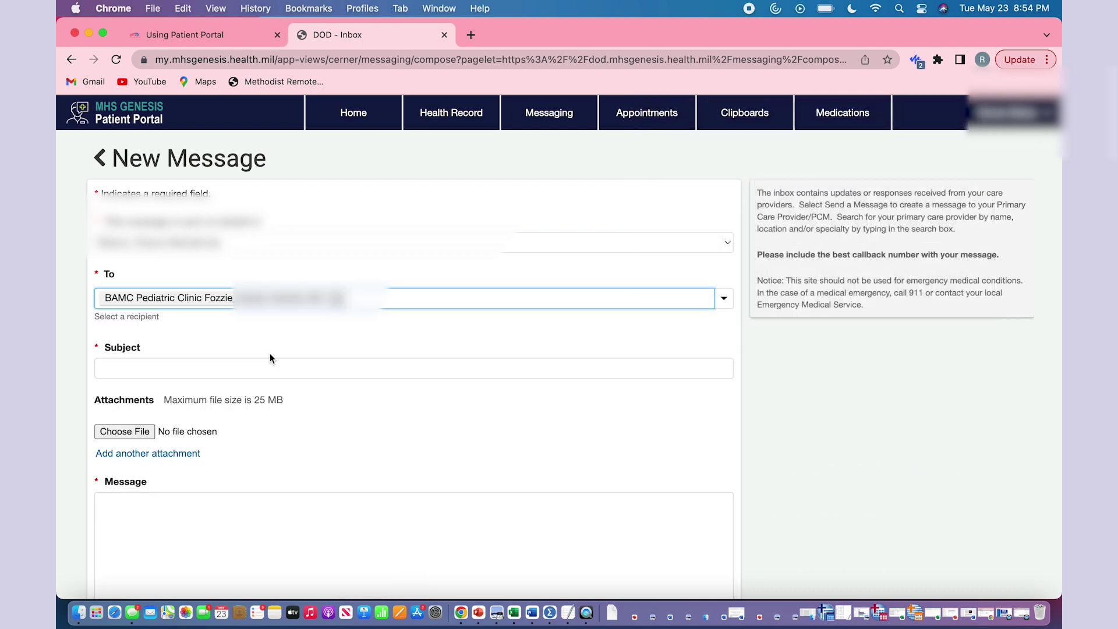
Fill the Subject field with 'Test Message', leaving the body empty.
left_click(172, 366)
type("Test Message")
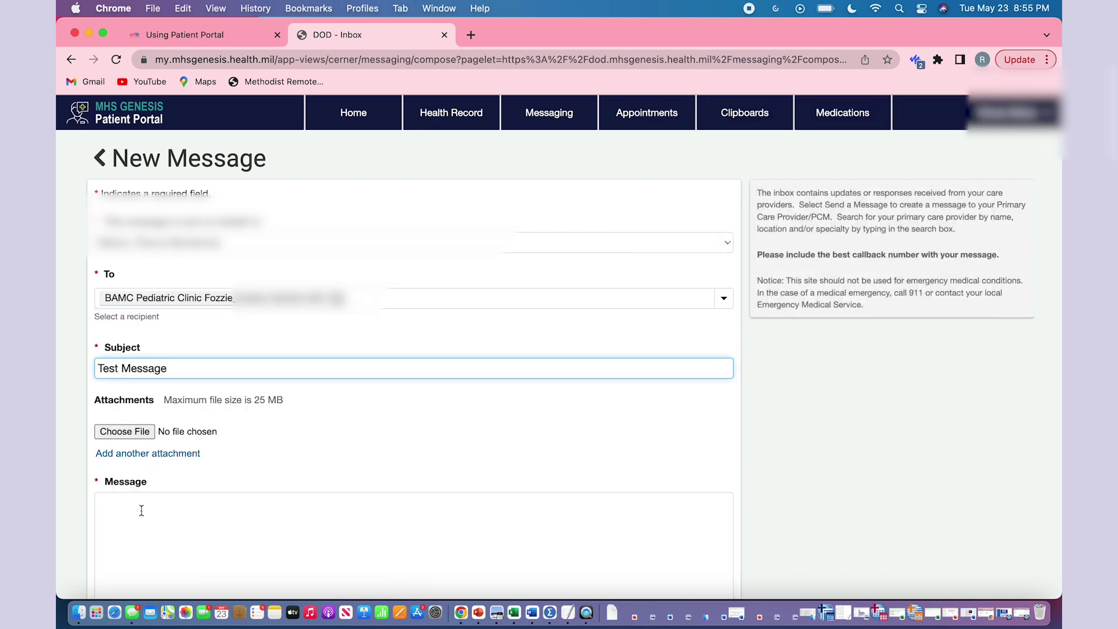